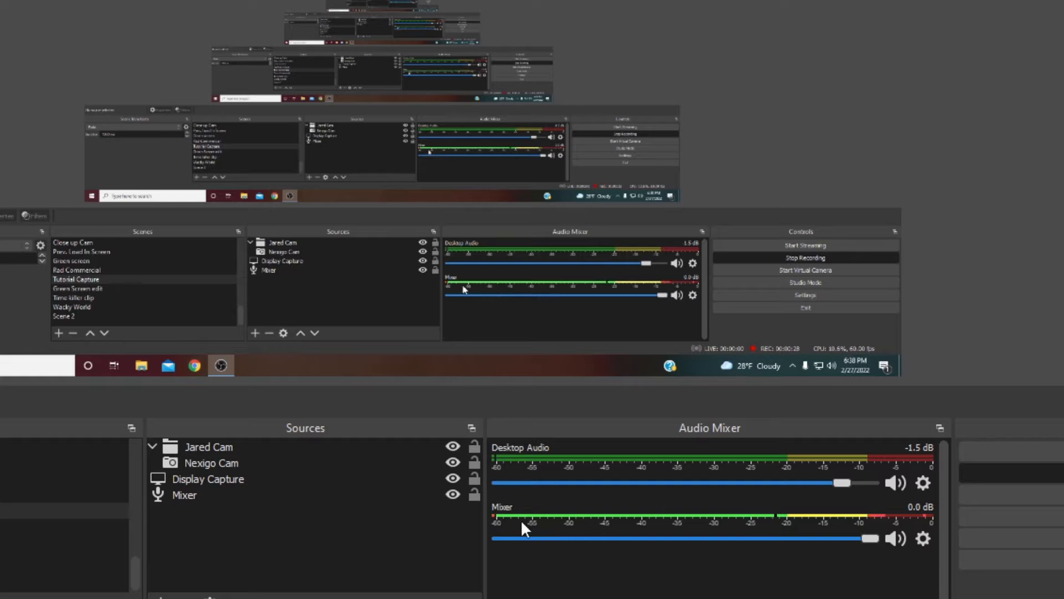
Step: Open the Mixer source's Gate filter in the ReaGate plug-in interface, set its threshold to -33.6 dB, and close the interface
{"action": "left_click", "coordinate": [924, 538]}
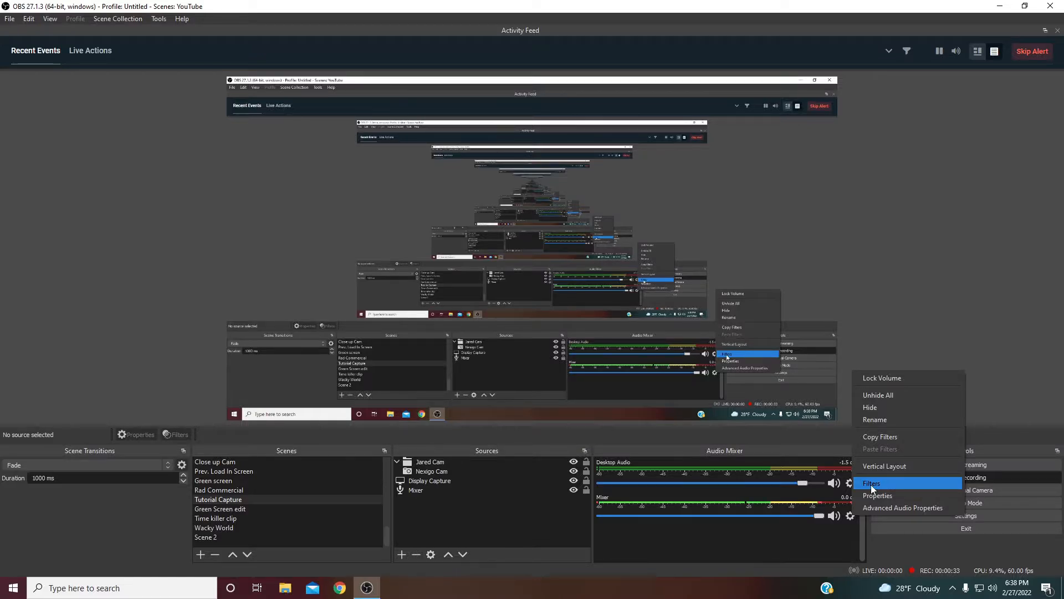
{"action": "left_click", "coordinate": [958, 485]}
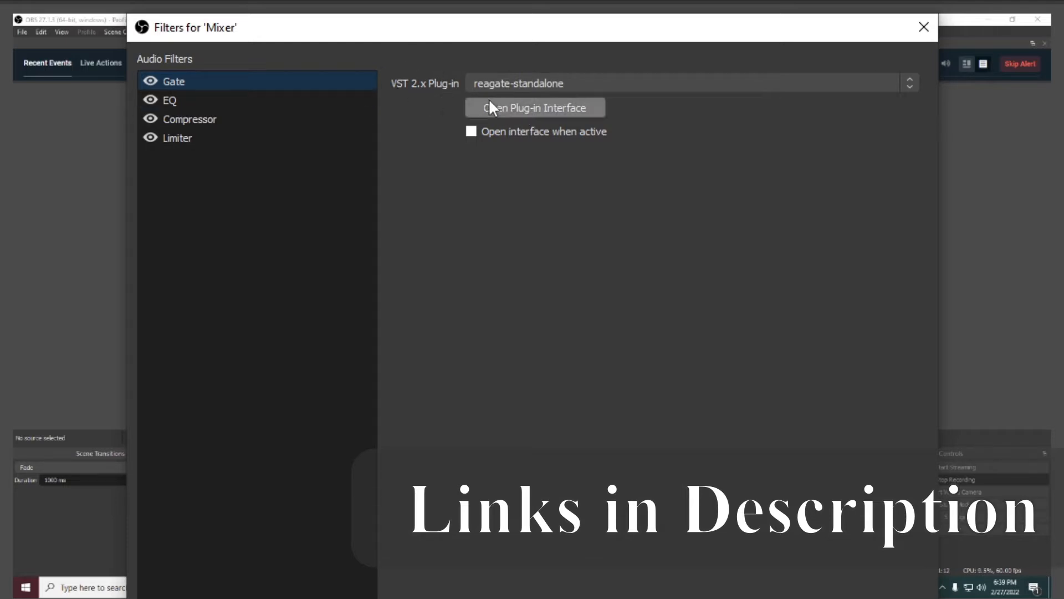
{"action": "left_click", "coordinate": [546, 109]}
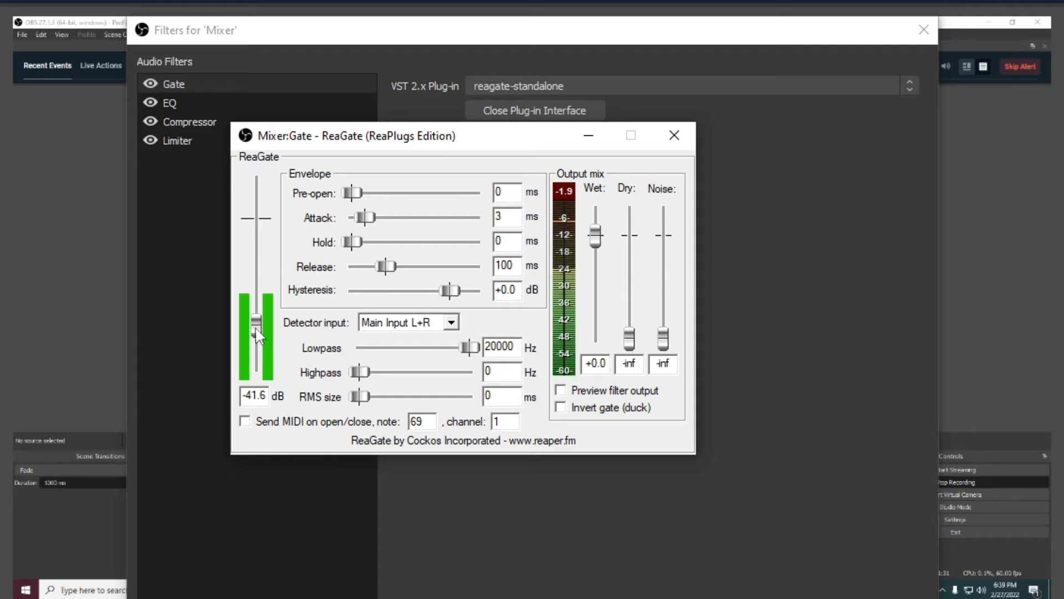
{"action": "left_click_drag", "start_coordinate": [257, 330], "coordinate": [252, 377]}
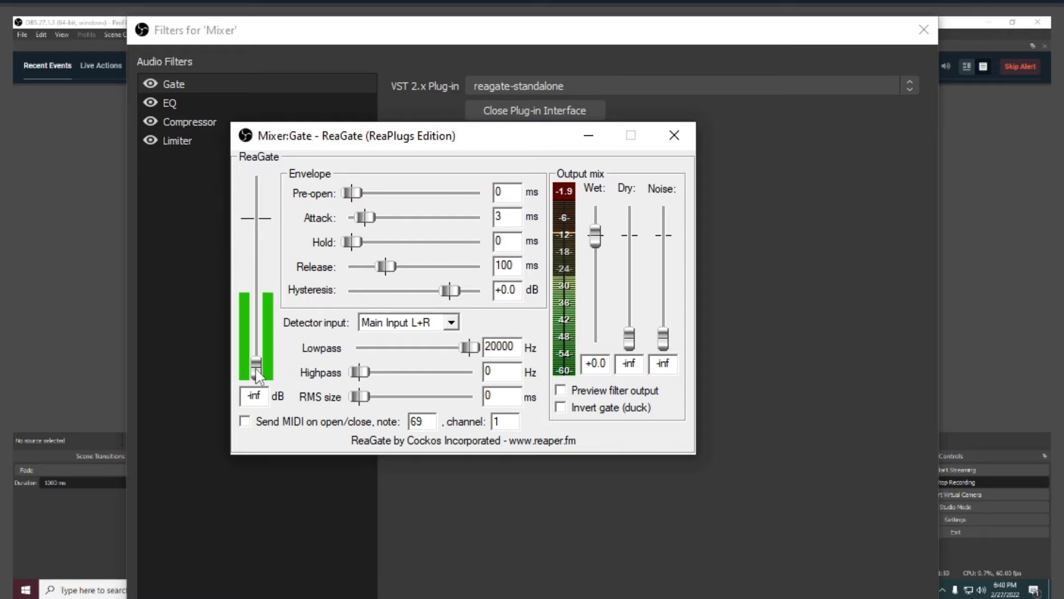
{"action": "left_click_drag", "start_coordinate": [257, 376], "coordinate": [258, 322]}
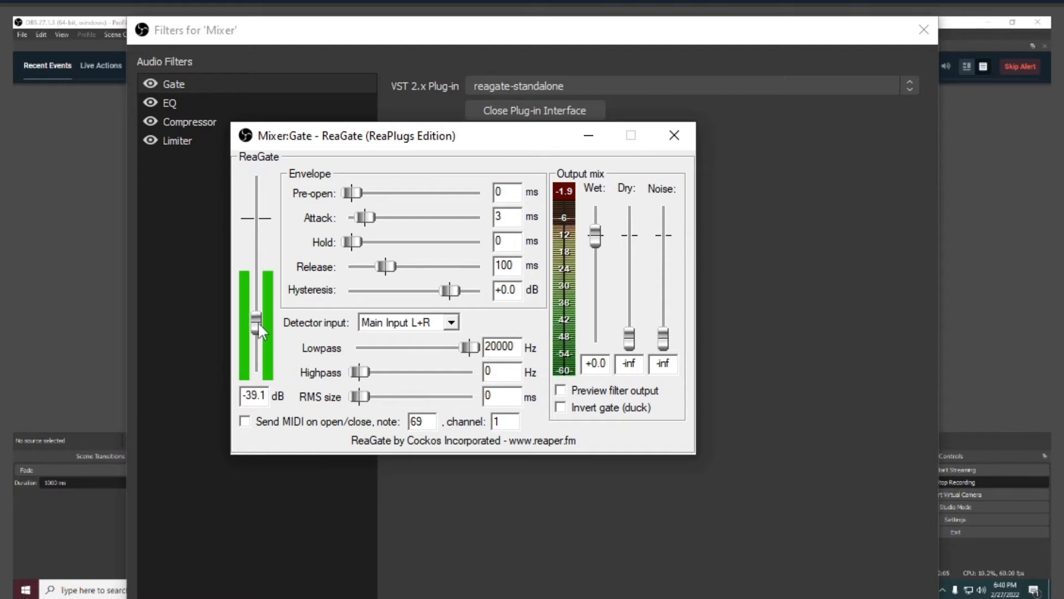
{"action": "left_click_drag", "start_coordinate": [258, 321], "coordinate": [257, 315]}
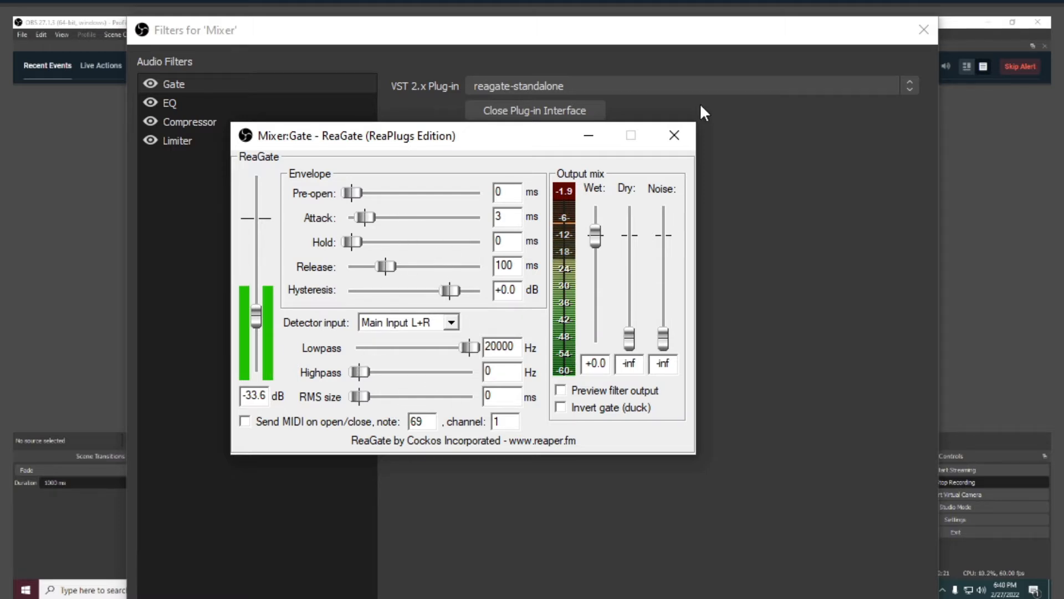
{"action": "left_click", "coordinate": [674, 131]}
Step: Examine the EQ filter's band curve and high-pass settings in the ReaEQ plug-in interface, and close it
{"action": "left_click", "coordinate": [192, 104]}
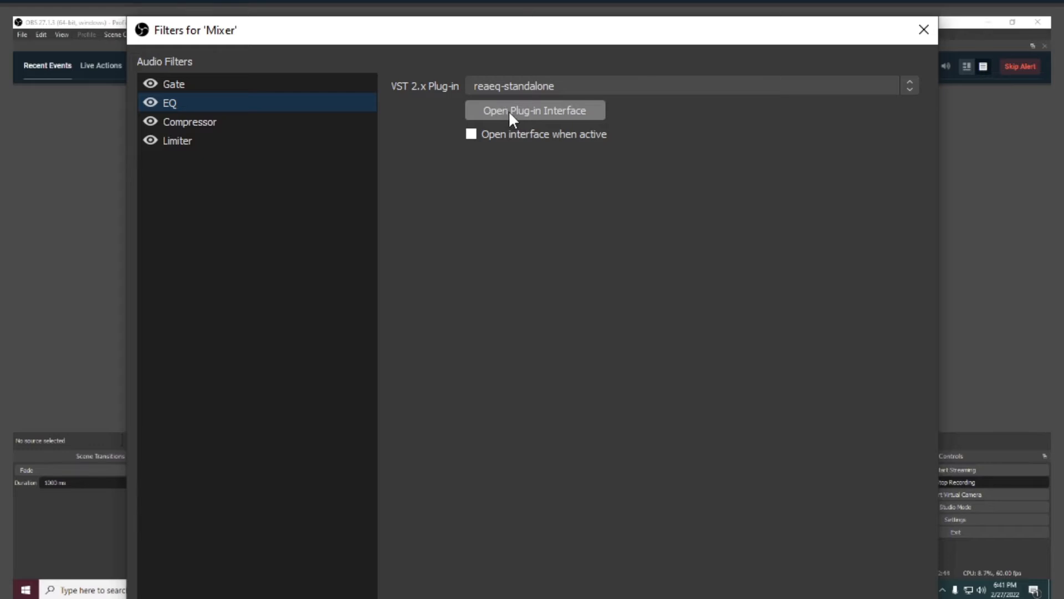
{"action": "left_click", "coordinate": [523, 110]}
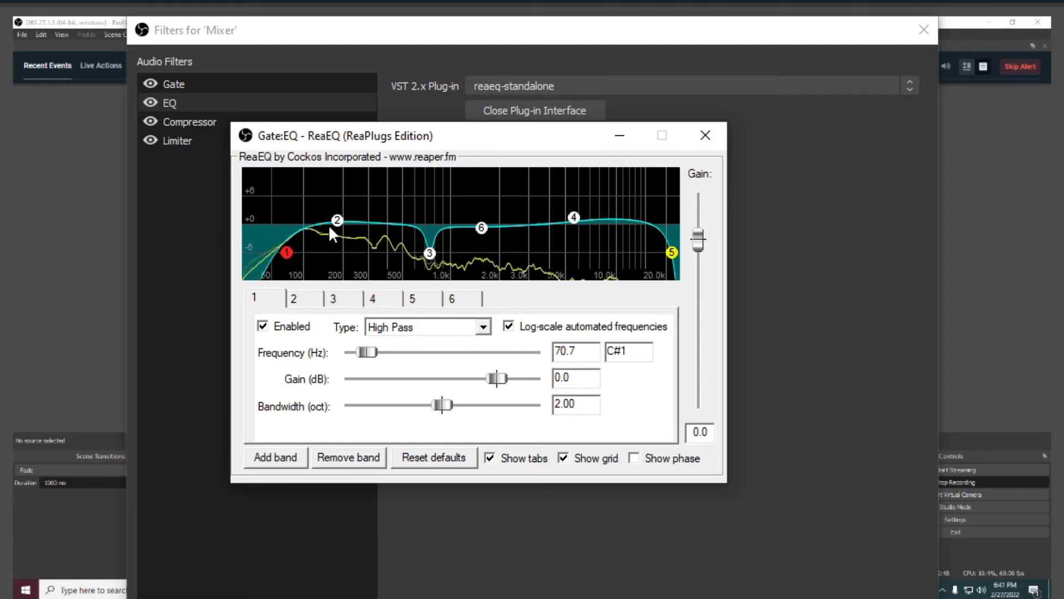
{"action": "mouse_move", "coordinate": [344, 222]}
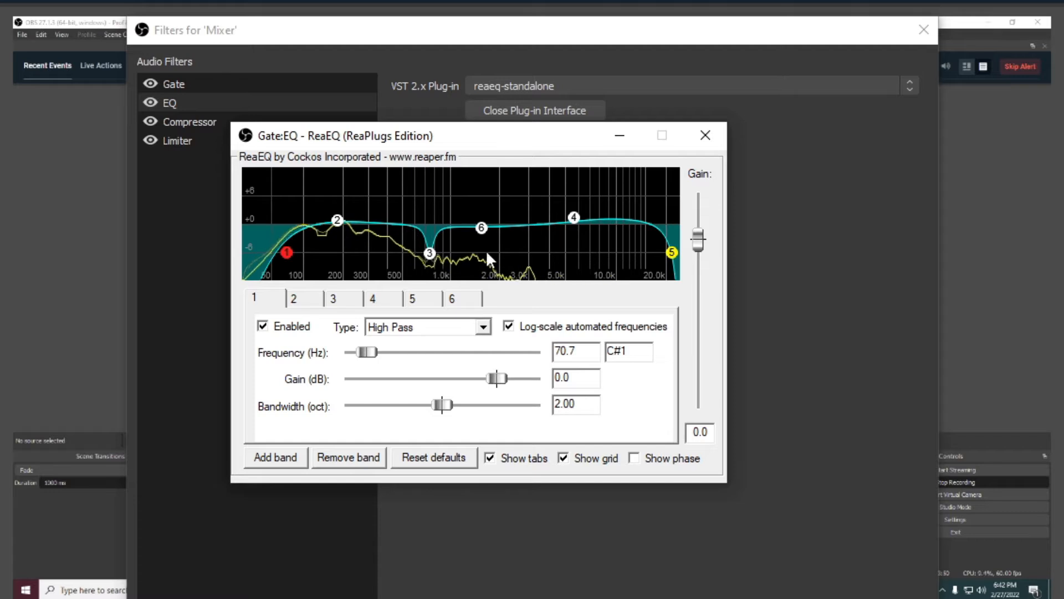
{"action": "left_click", "coordinate": [715, 142]}
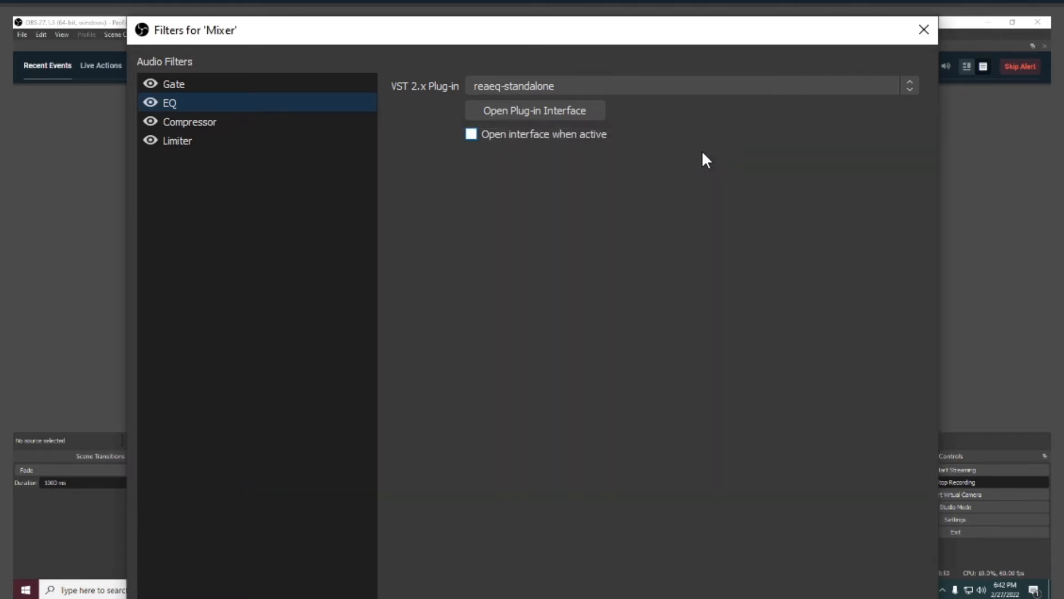
Step: Review the Mixer's Compressor and Limiter filters, and close the filters window
{"action": "left_click", "coordinate": [203, 123]}
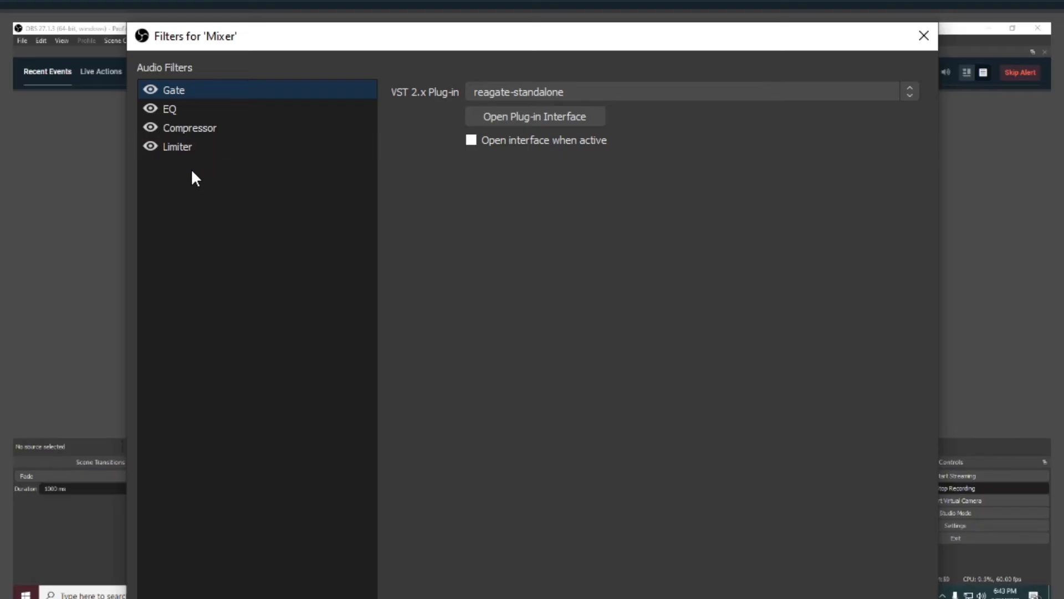
{"action": "left_click", "coordinate": [198, 148]}
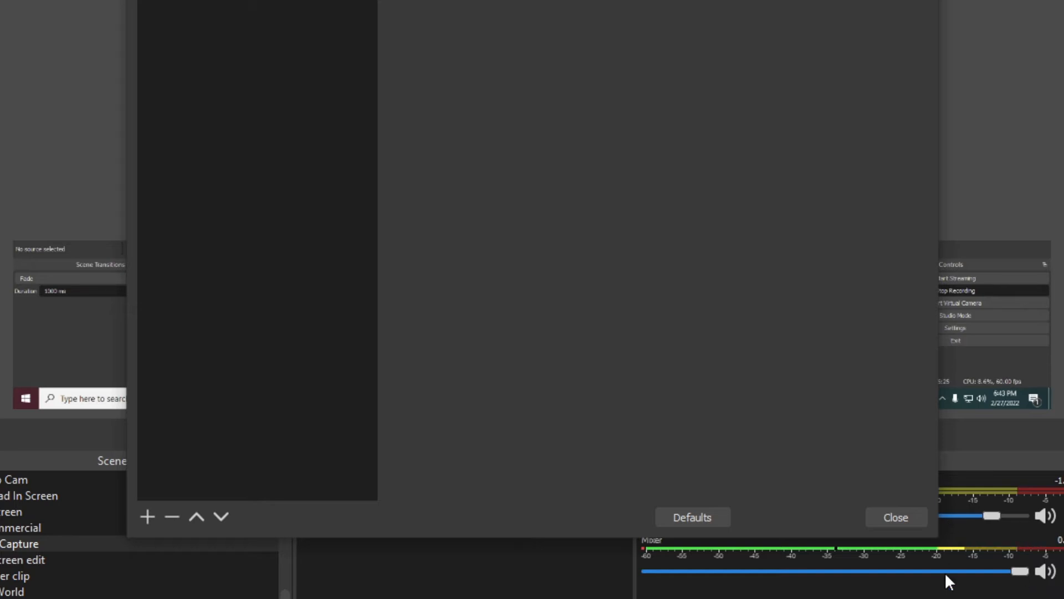
{"action": "left_click", "coordinate": [889, 518]}
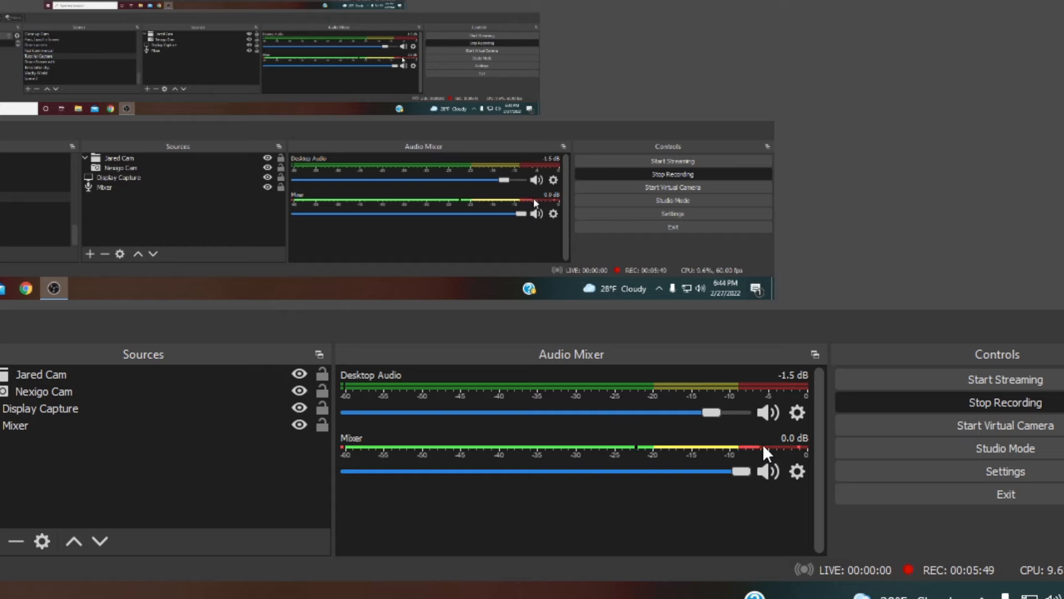
Step: Try lowering the Mixer's volume to -8.0 dB, and restore it to 0.0 dB
{"action": "left_click_drag", "start_coordinate": [741, 471], "coordinate": [625, 460]}
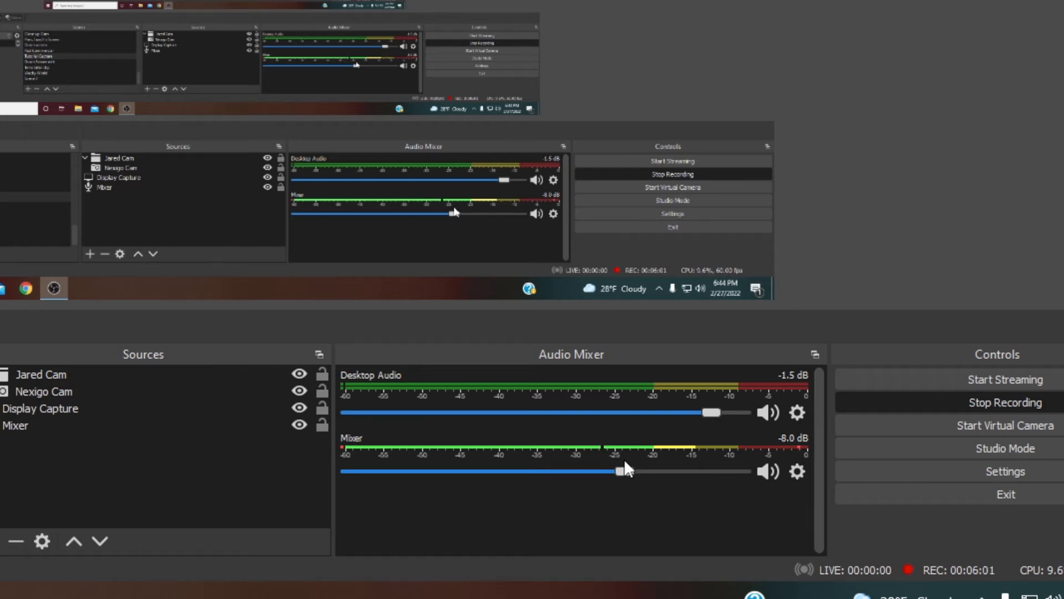
{"action": "left_click_drag", "start_coordinate": [625, 460], "coordinate": [767, 464]}
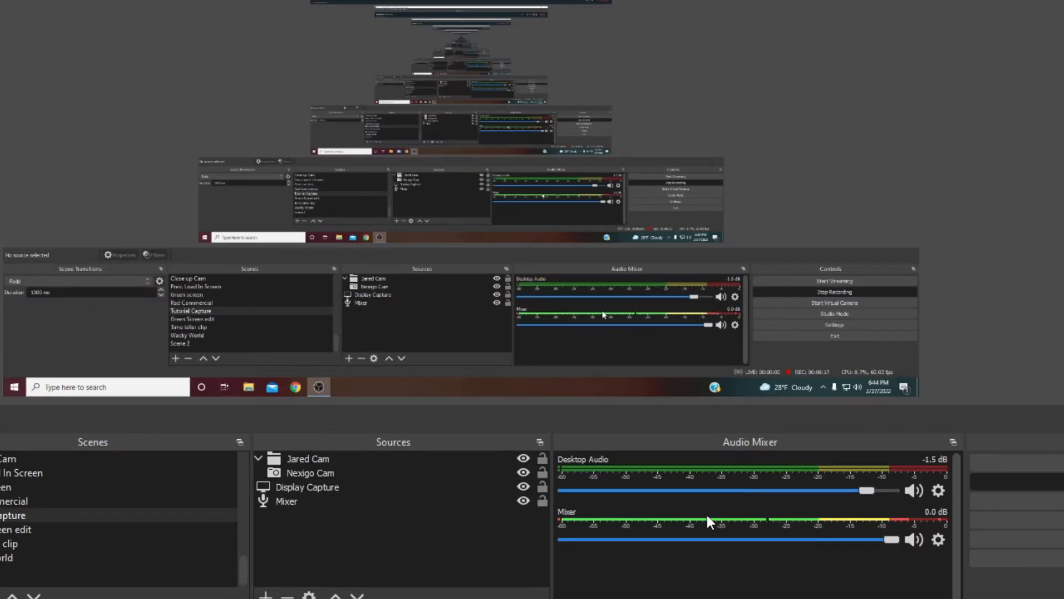
Step: Check the Mixer's audio monitoring options in Advanced Audio Properties without changing them, and close the window
{"action": "left_click", "coordinate": [939, 539]}
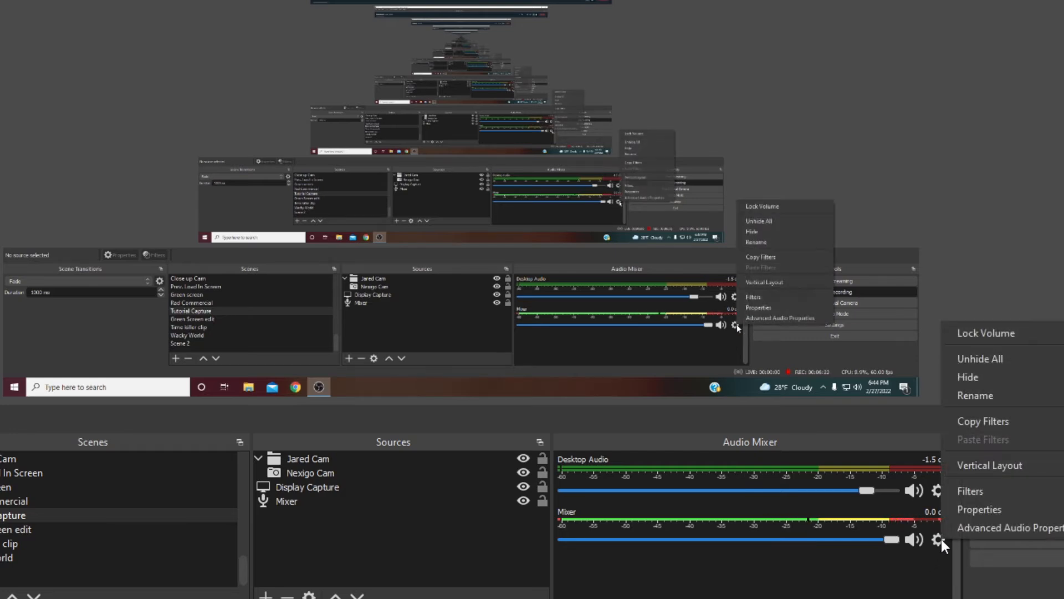
{"action": "left_click", "coordinate": [996, 528]}
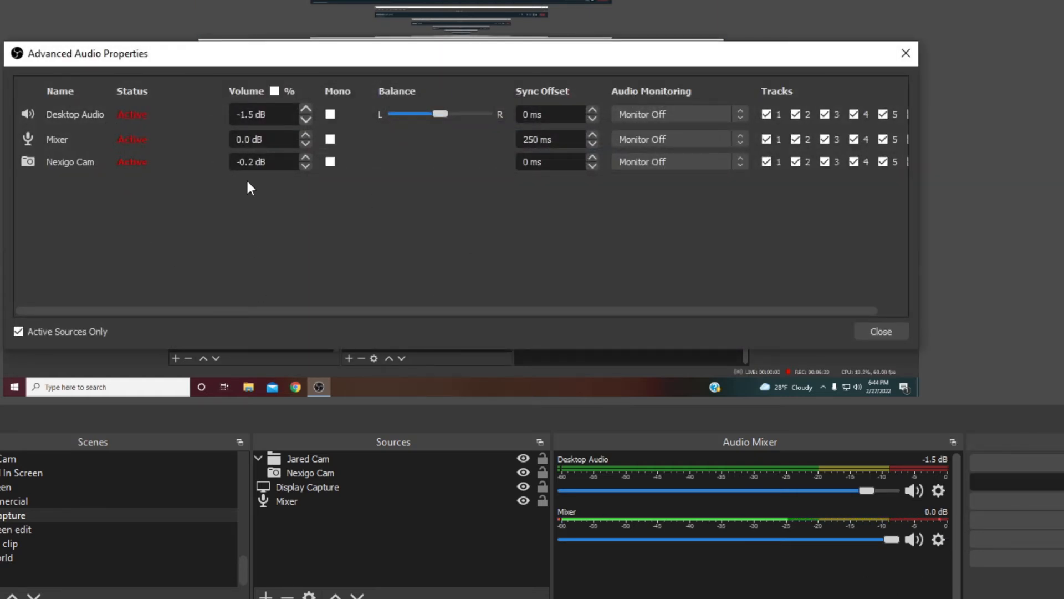
{"action": "left_click", "coordinate": [738, 138]}
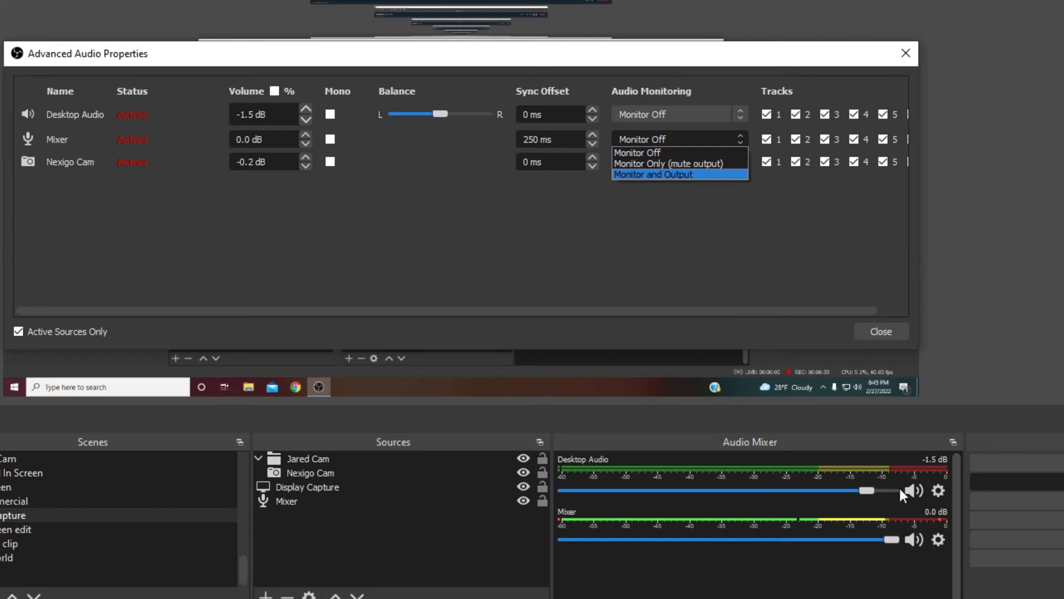
{"action": "left_click", "coordinate": [881, 331]}
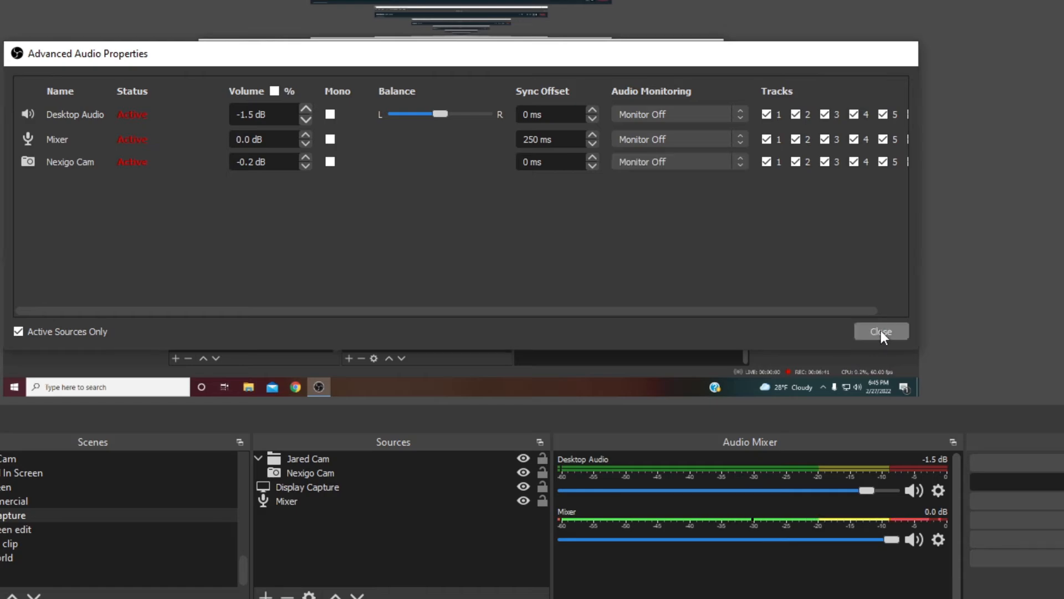
{"action": "left_click", "coordinate": [881, 331]}
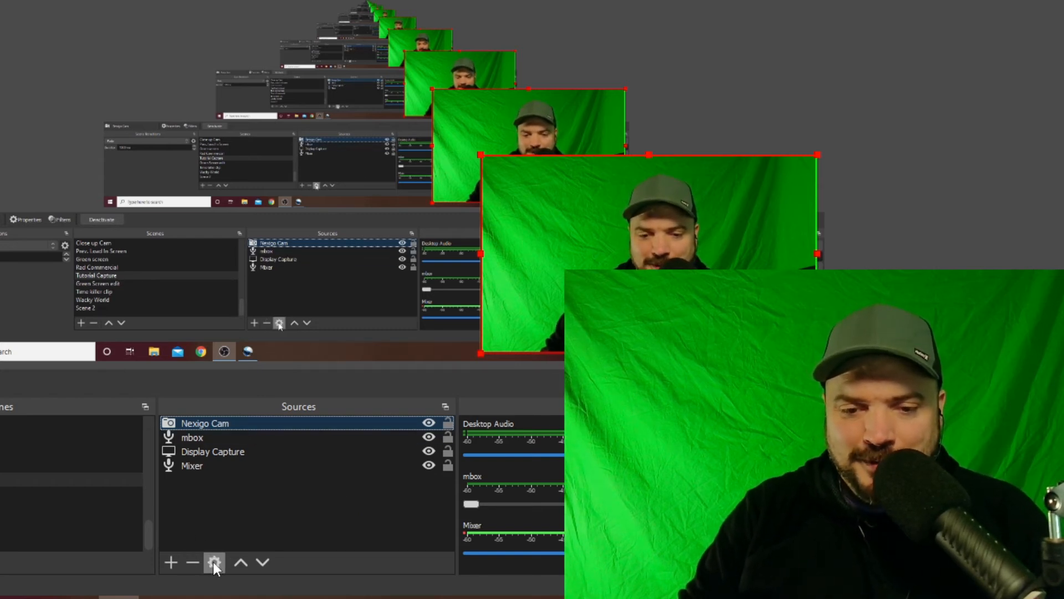
Step: Add a Chroma Key effect filter to the Nexigo Cam source, keeping the default filter name
{"action": "right_click", "coordinate": [239, 422]}
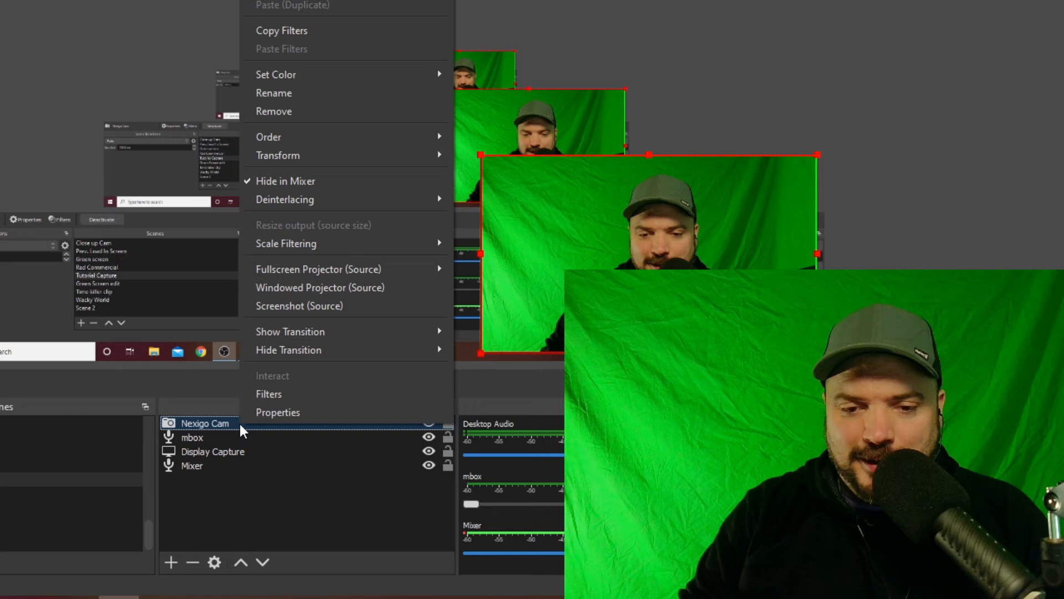
{"action": "left_click", "coordinate": [275, 394]}
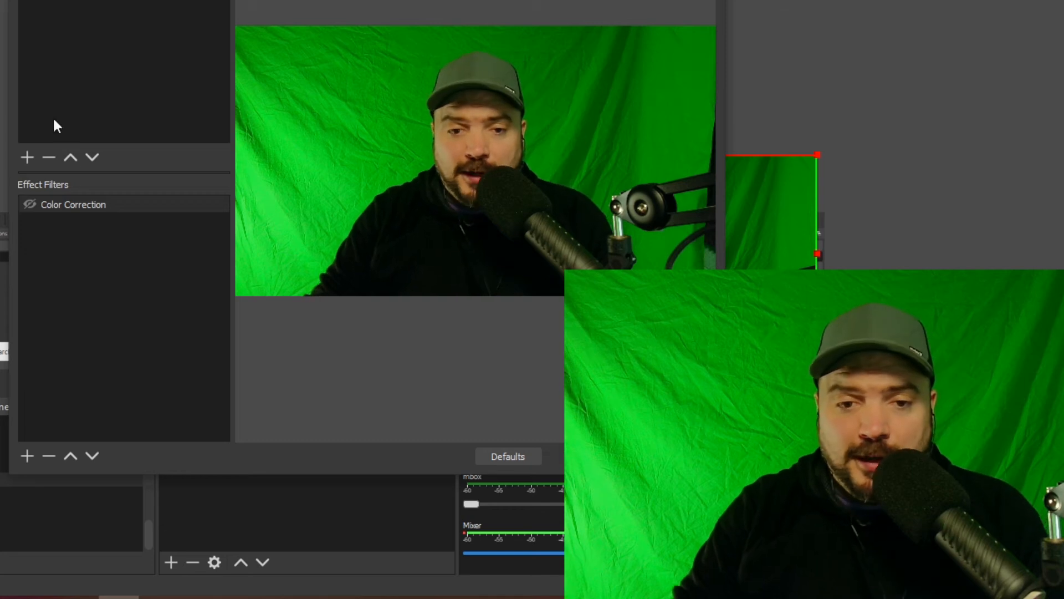
{"action": "left_click", "coordinate": [26, 457]}
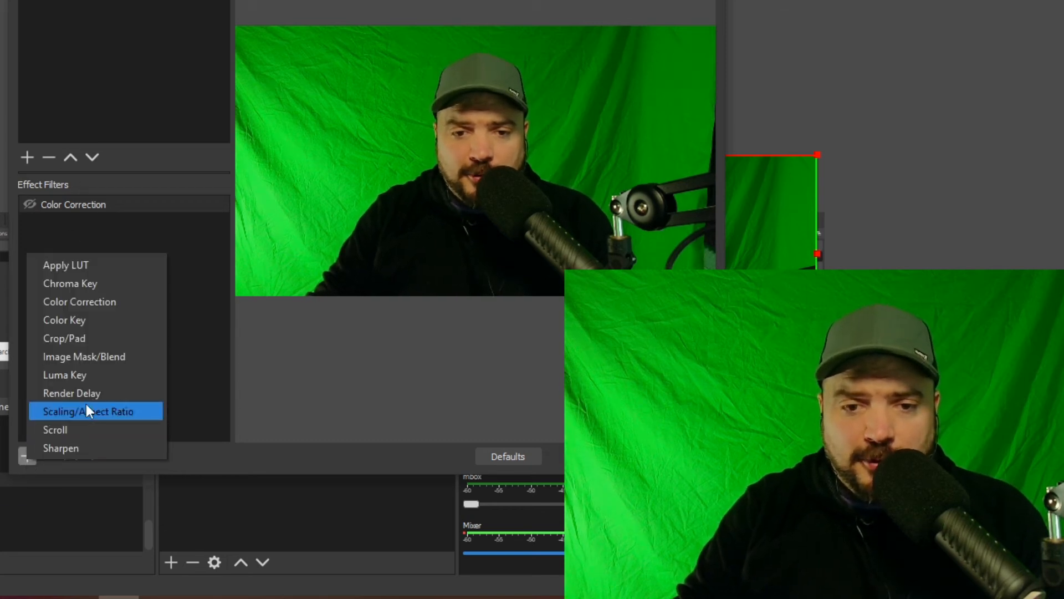
{"action": "left_click", "coordinate": [88, 281]}
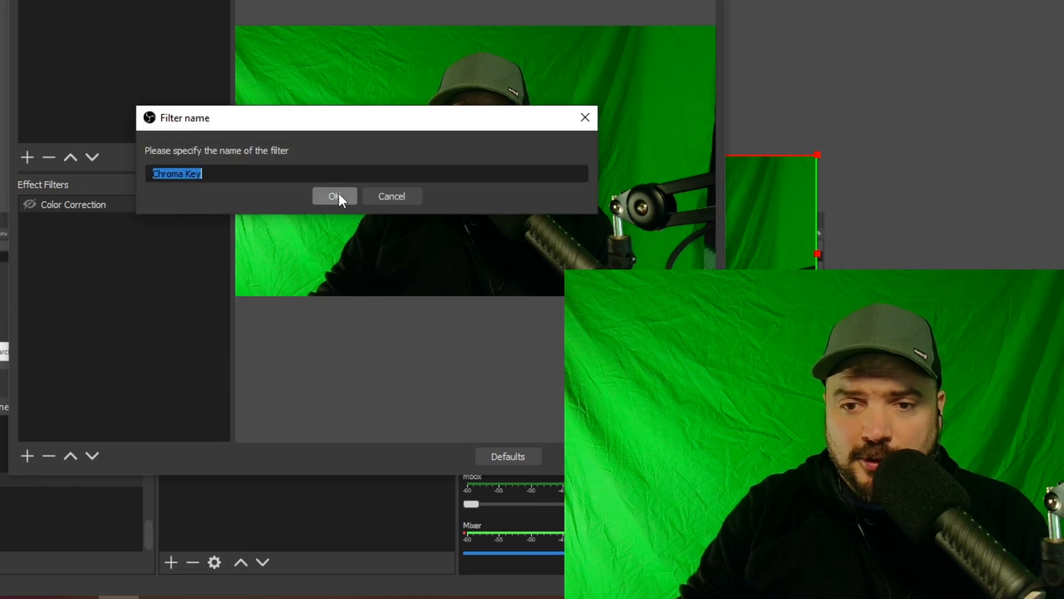
{"action": "left_click", "coordinate": [335, 197]}
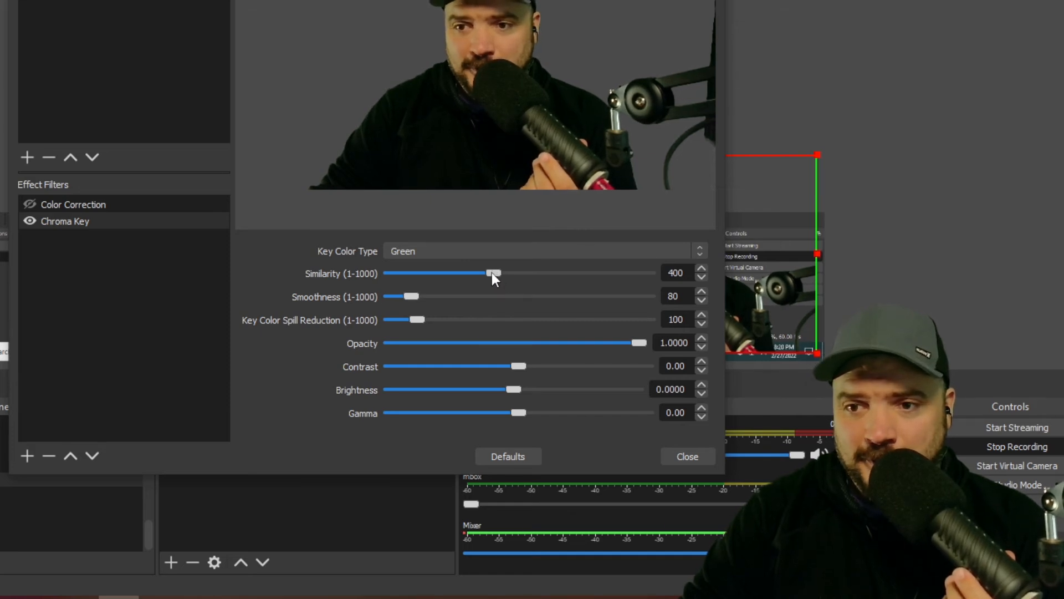
Step: Tune the Chroma Key filter to similarity 400, smoothness 1 and key color spill reduction 105, and close the filters window
{"action": "left_click_drag", "start_coordinate": [491, 272], "coordinate": [472, 287]}
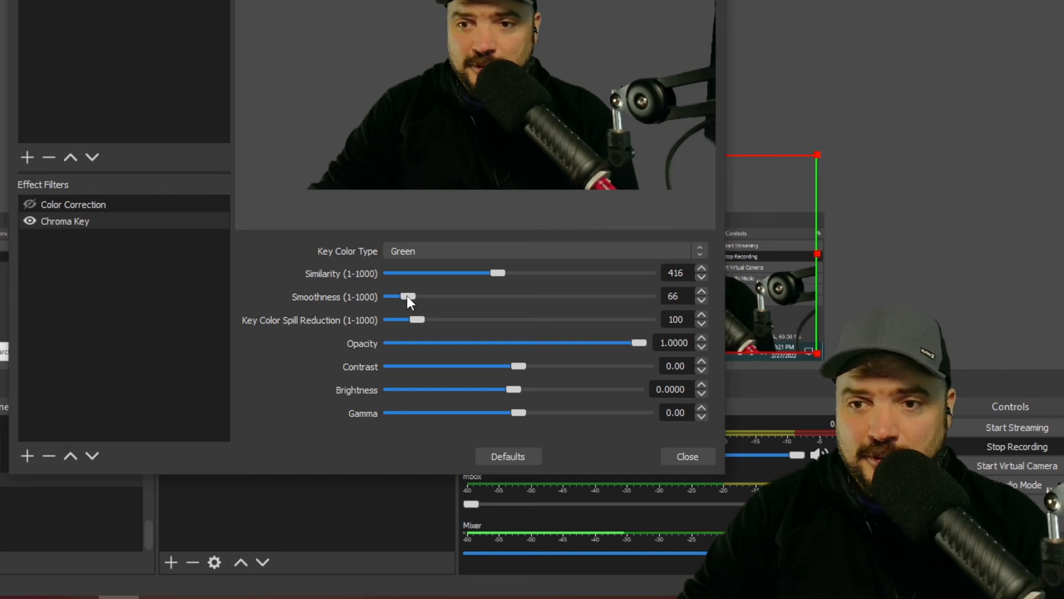
{"action": "mouse_move", "coordinate": [394, 295]}
{"action": "left_mouse_down"}
{"action": "mouse_move", "coordinate": [447, 295]}
{"action": "mouse_move", "coordinate": [407, 297]}
{"action": "left_mouse_up"}
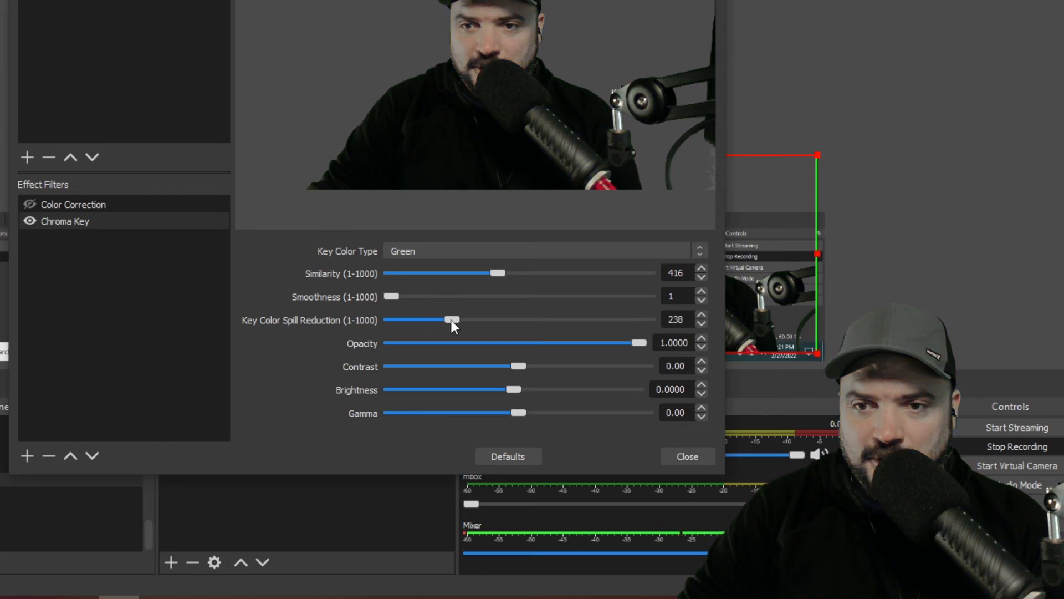
{"action": "left_click_drag", "start_coordinate": [435, 321], "coordinate": [417, 322]}
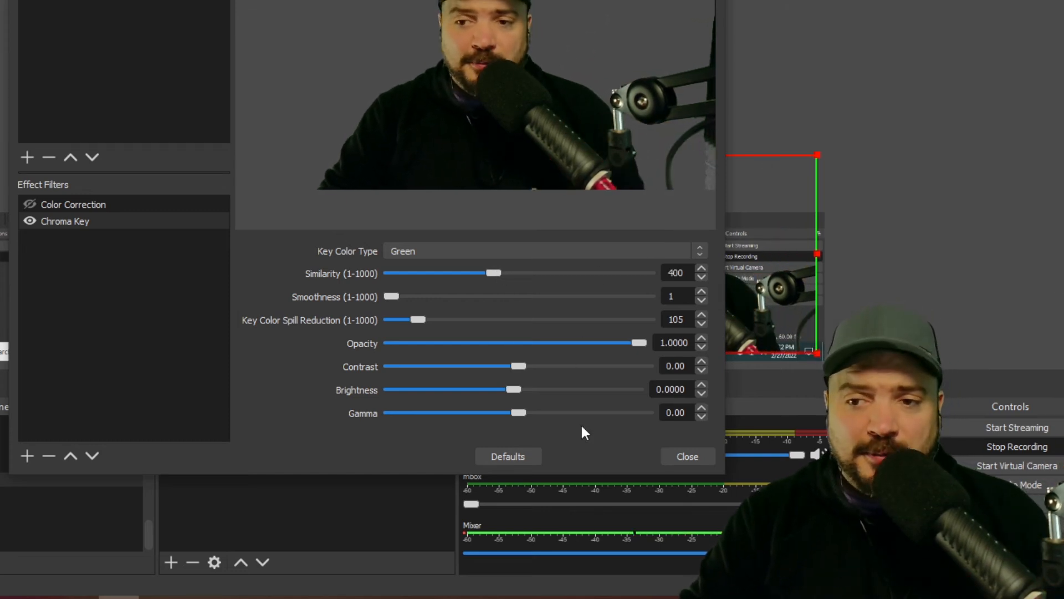
{"action": "left_click", "coordinate": [700, 457]}
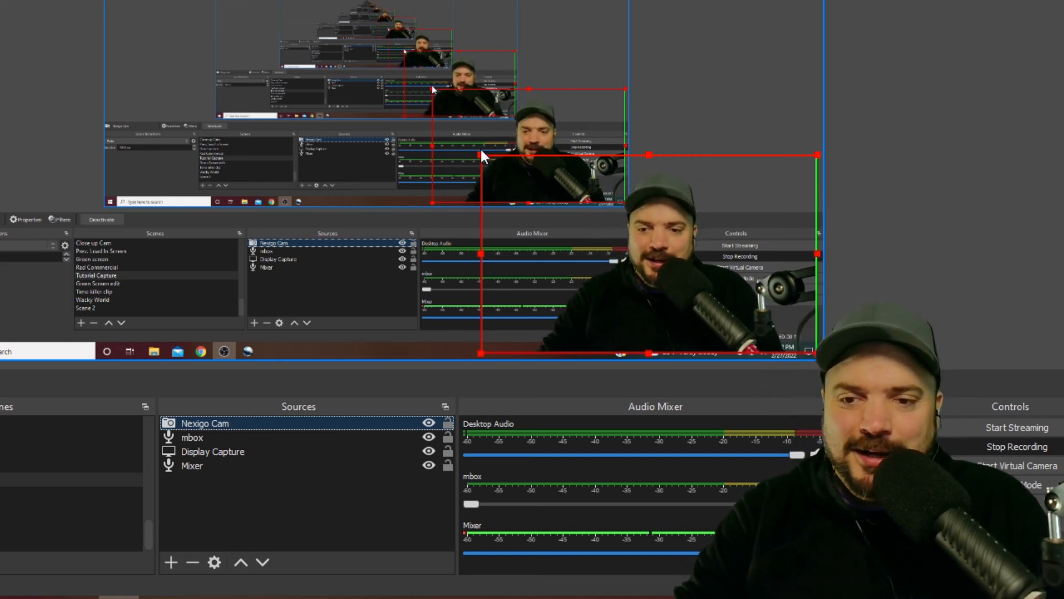
Step: Resize the Nexigo Cam overlay in the preview from its upper-left corner, making it slightly taller and narrower
{"action": "left_click_drag", "start_coordinate": [481, 154], "coordinate": [502, 119]}
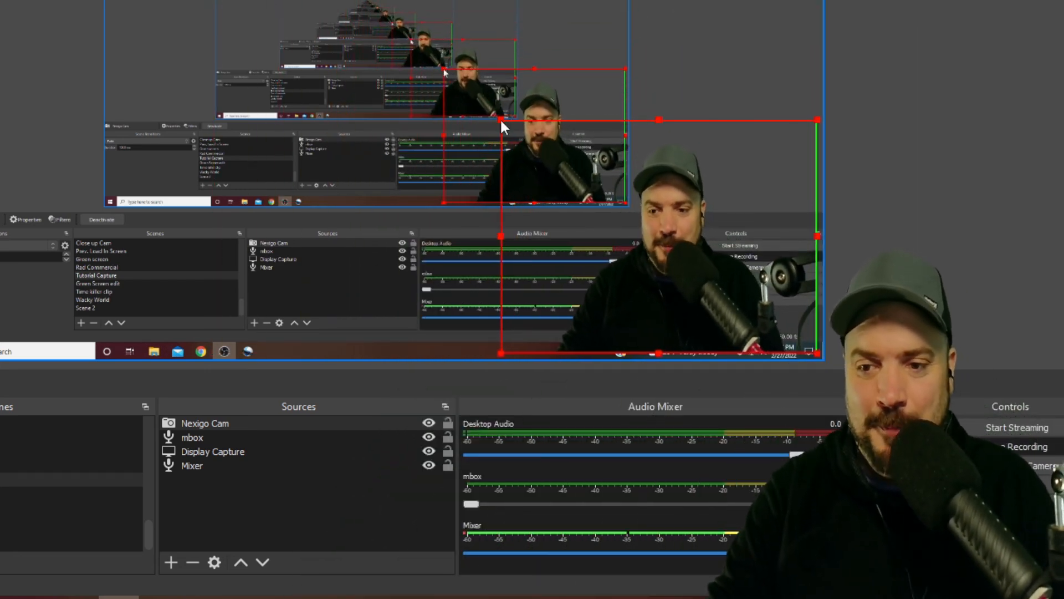